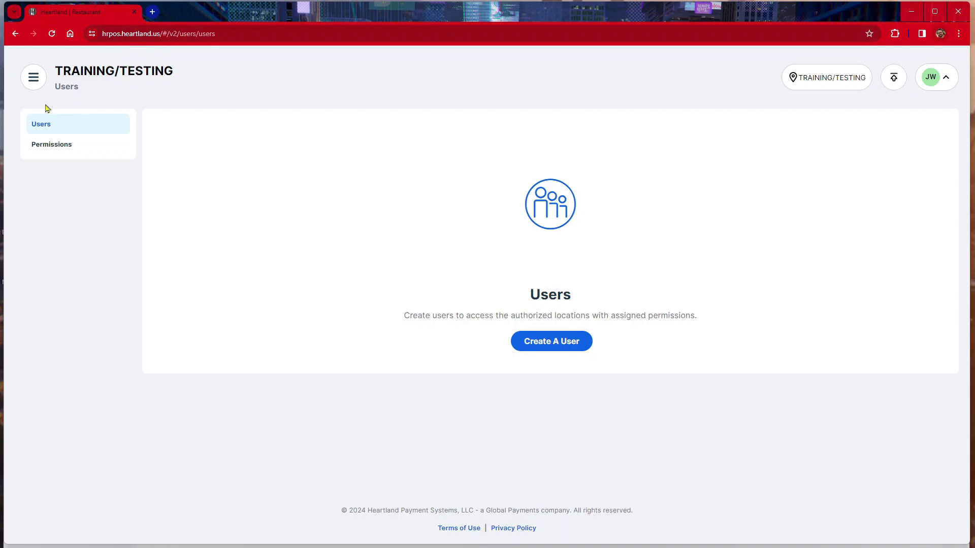
- Go to the Users section and start a new user
left_click(34, 81)
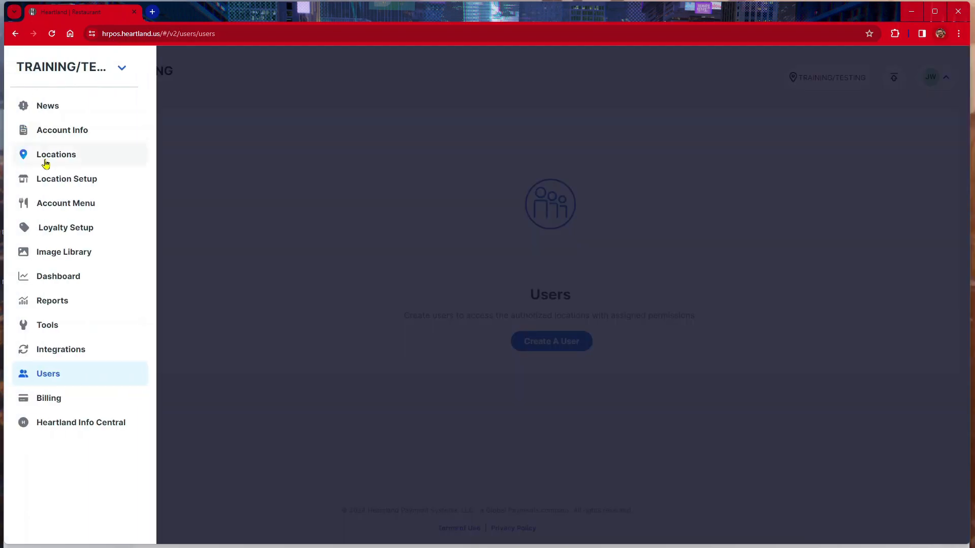
left_click(78, 377)
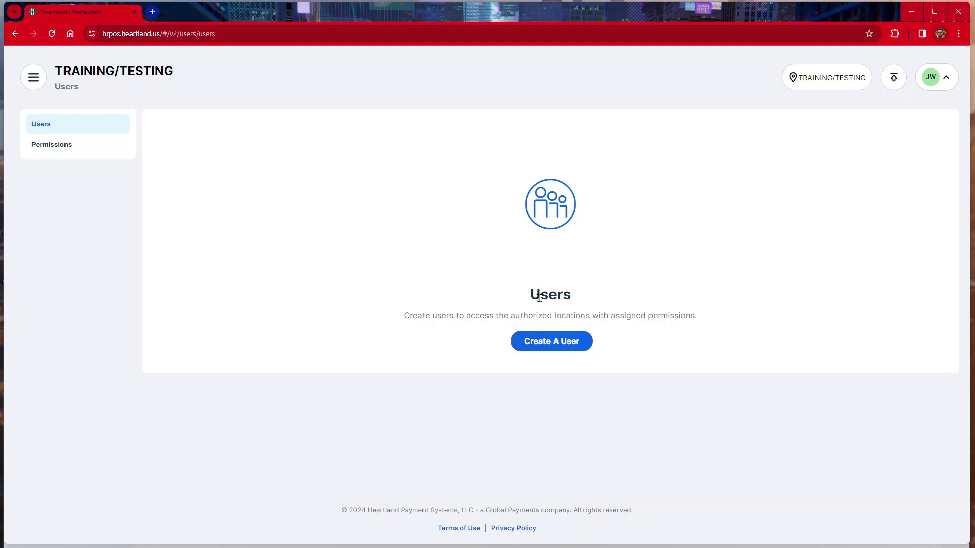
left_click(556, 352)
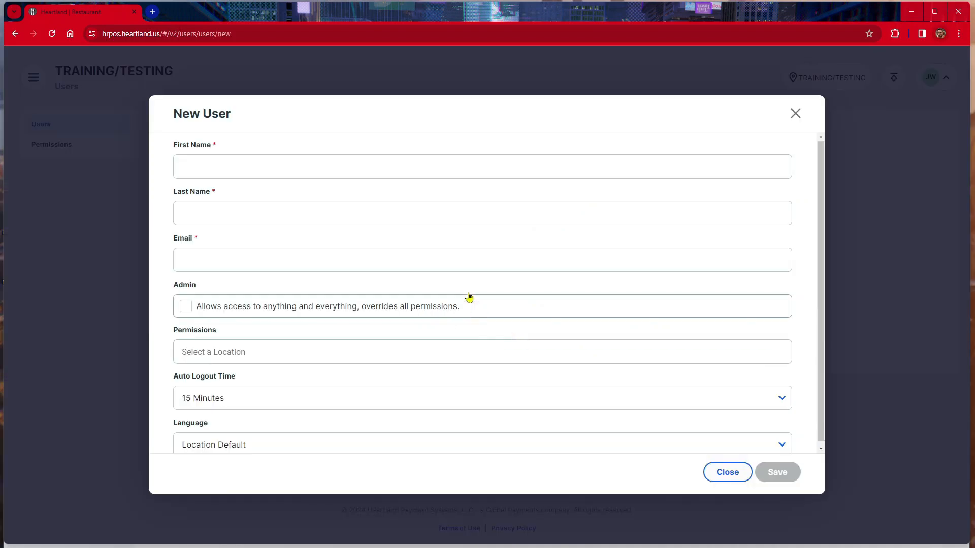
- Enter the new user's first name, last name and e-mail address
left_click(369, 175)
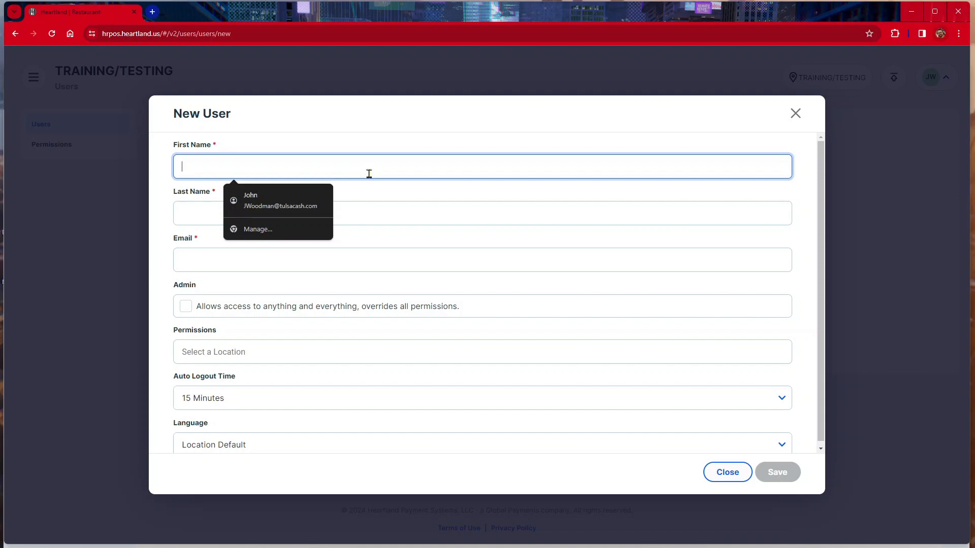
key("Tab")
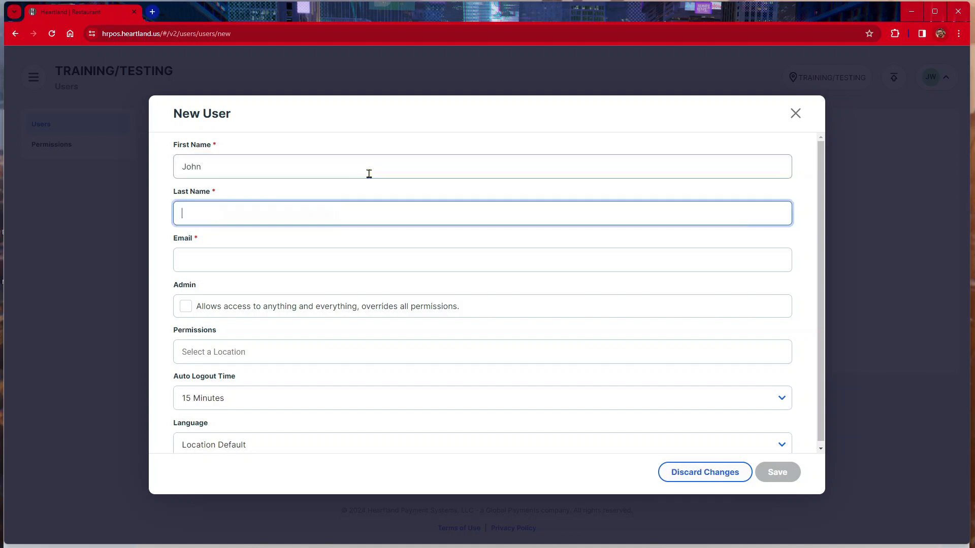
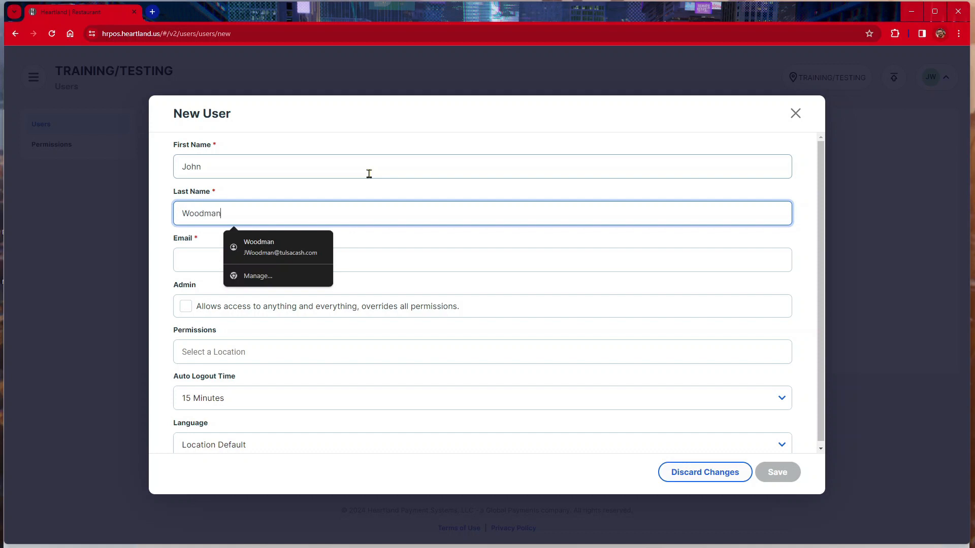
key("Tab")
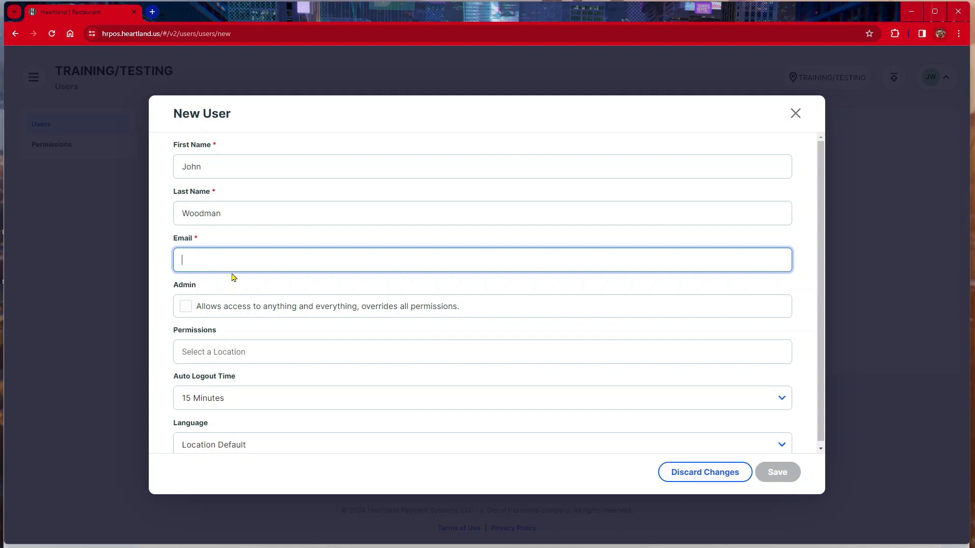
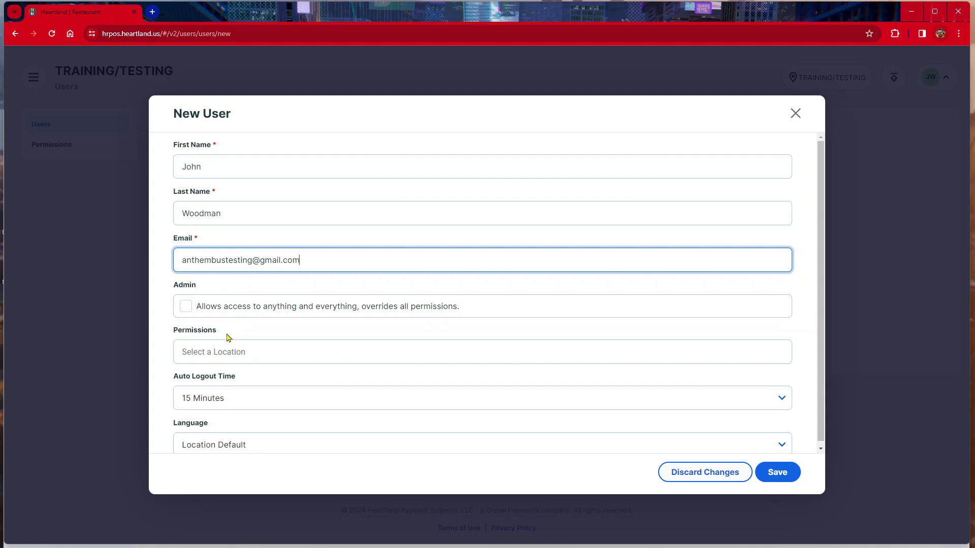
scroll(203, 310, "down", 1)
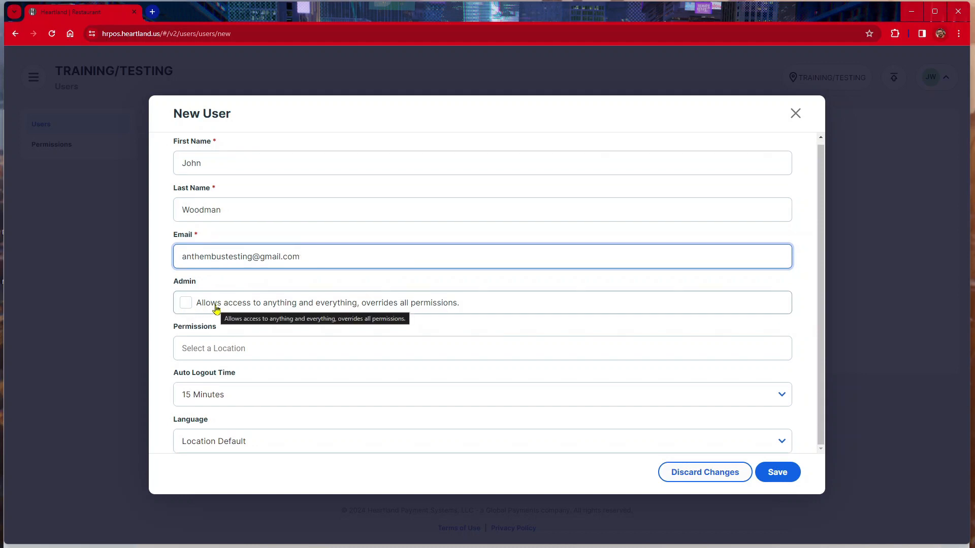
- Make the user an admin with 60 Minutes auto logout and Location Default language, then save
left_click(199, 309)
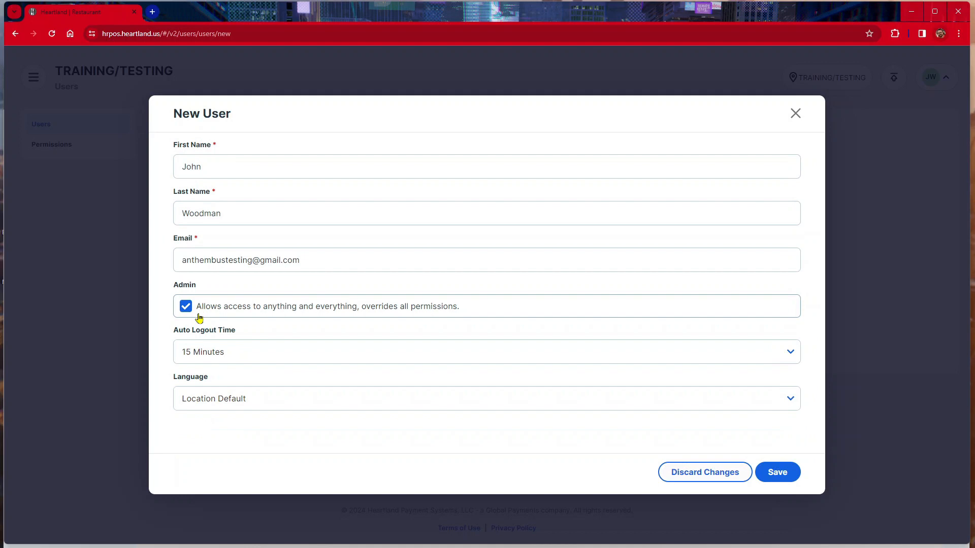
left_click(249, 361)
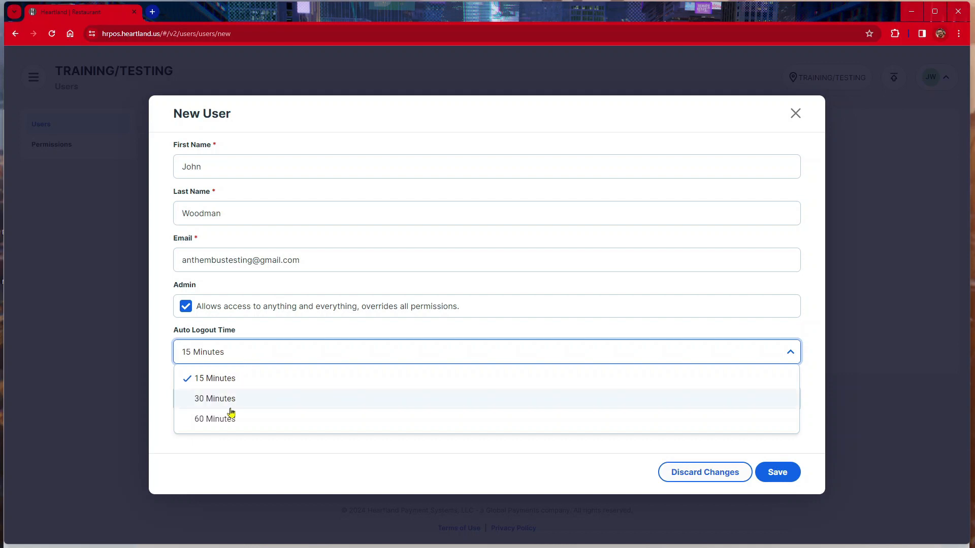
left_click(229, 420)
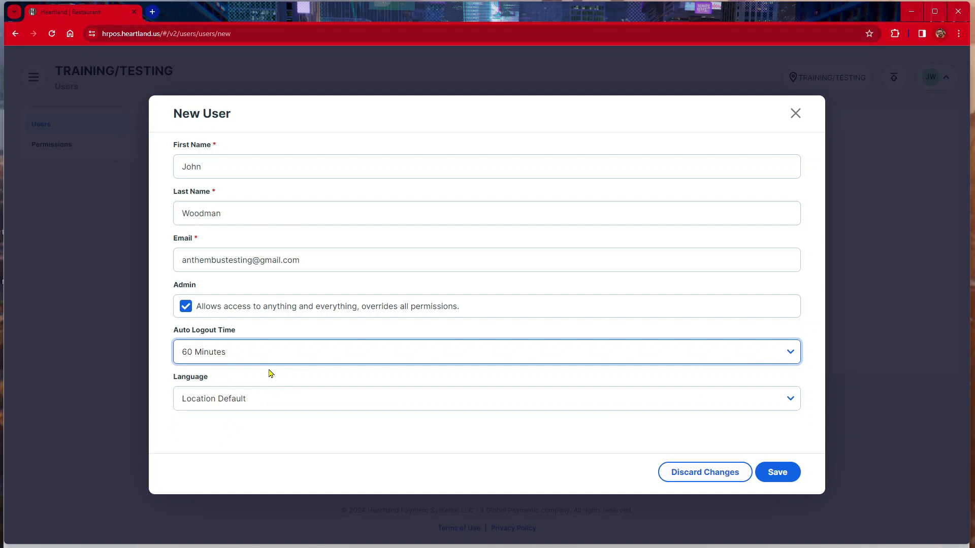
left_click(241, 402)
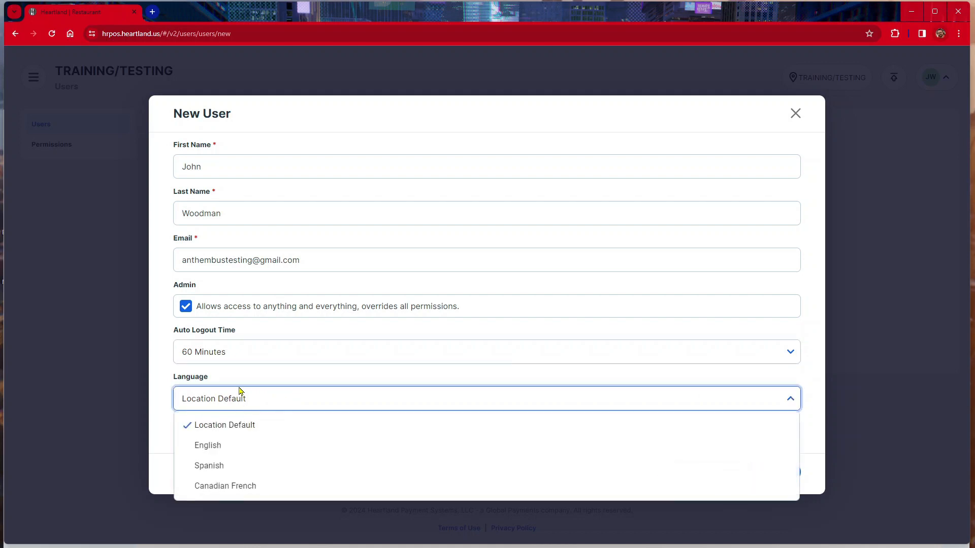
left_click(246, 381)
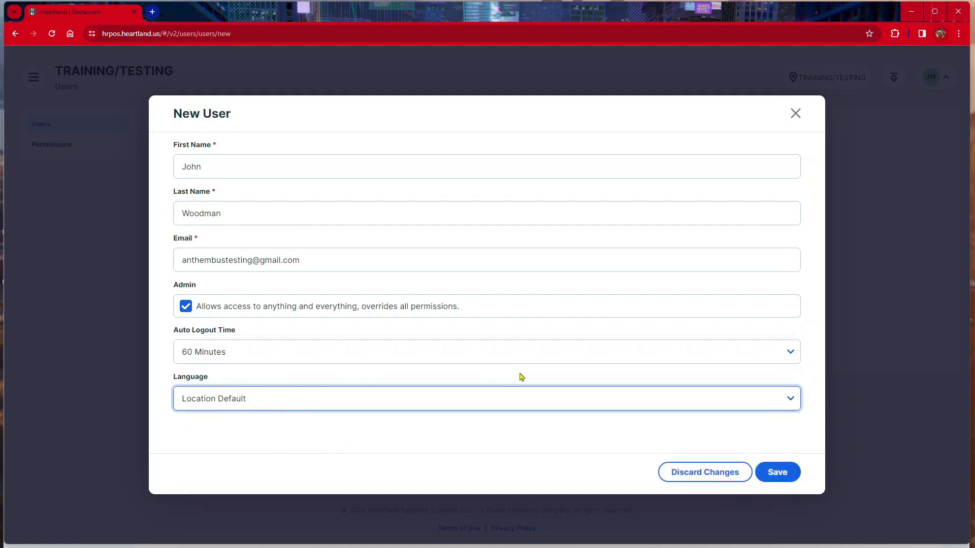
left_click(777, 473)
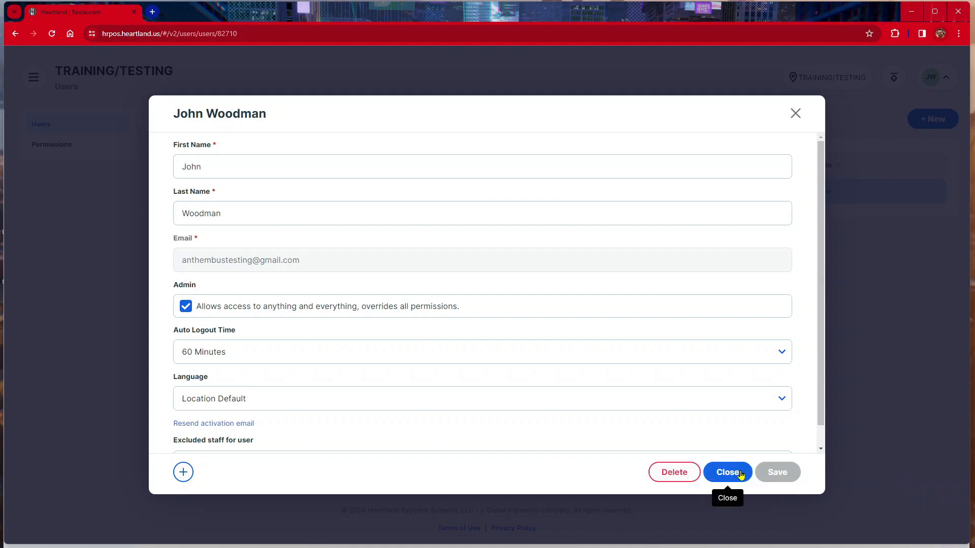
- Close the saved user, recheck its details from the Users list, and close them again
left_click(741, 475)
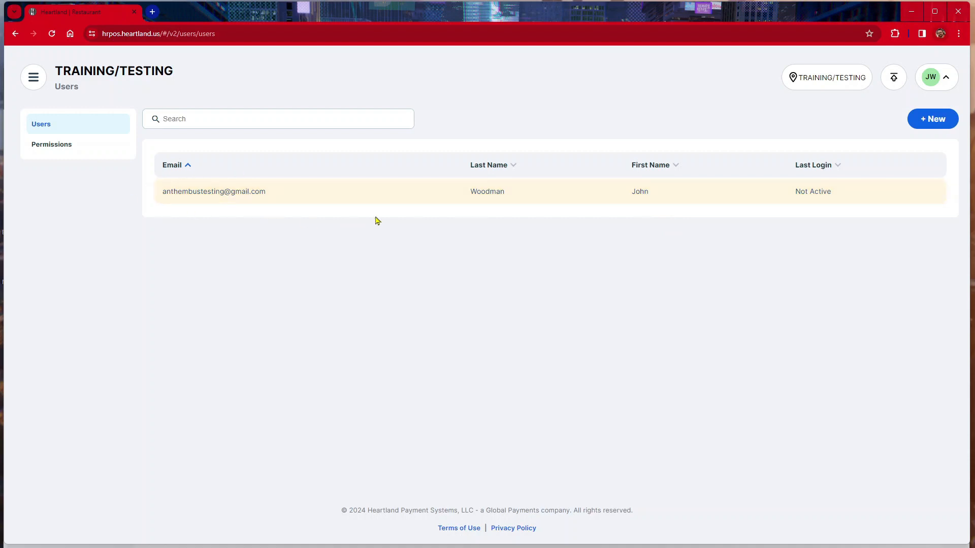
left_click(465, 198)
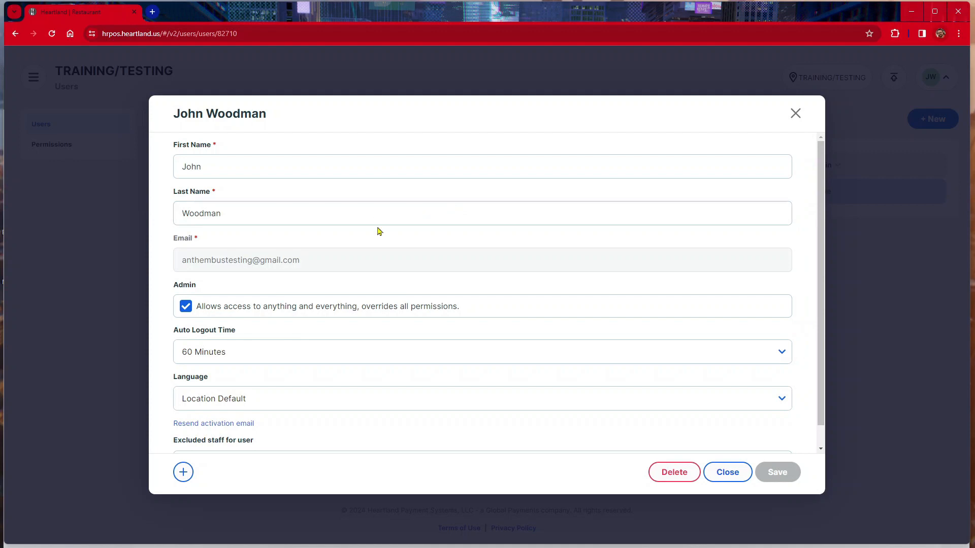
scroll(358, 244, "down", 1)
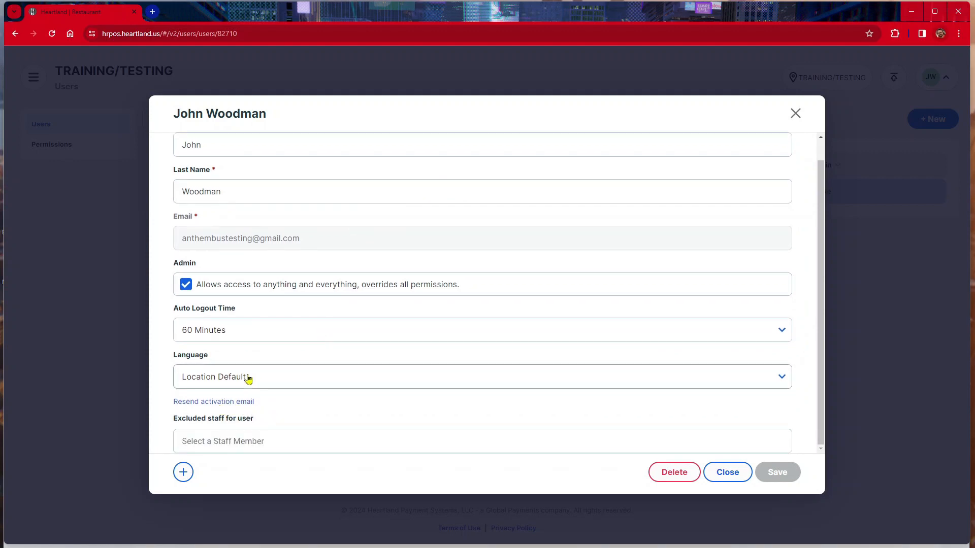
left_click(727, 473)
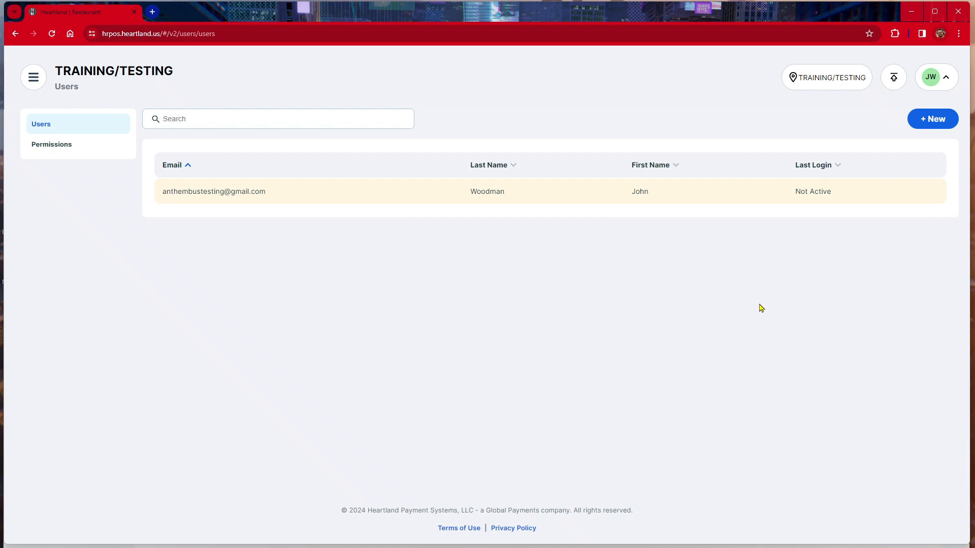
key("alt+Tab")
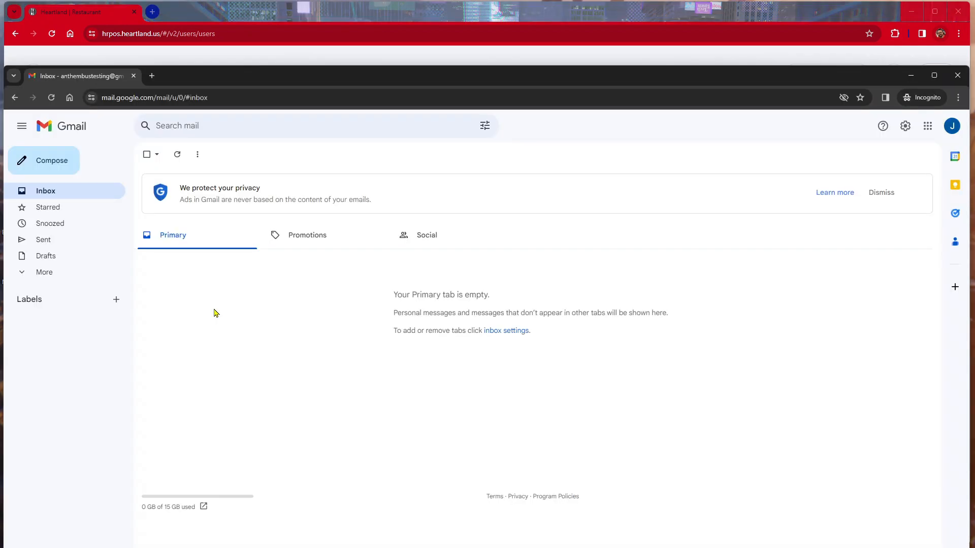
- Open the Heartland Account Activation email in Gmail's Spam folder and follow its Activate Account link
double_click(298, 76)
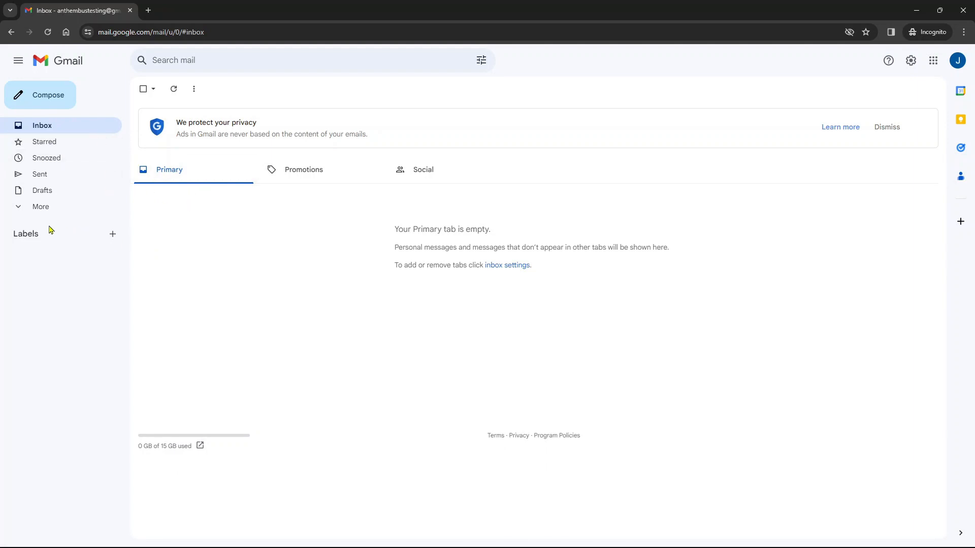
left_click(35, 213)
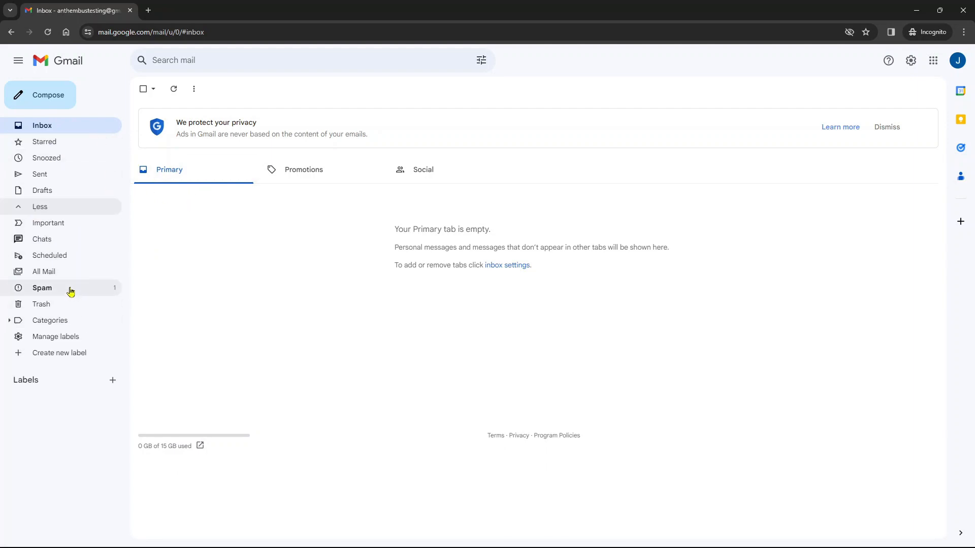
left_click(70, 289)
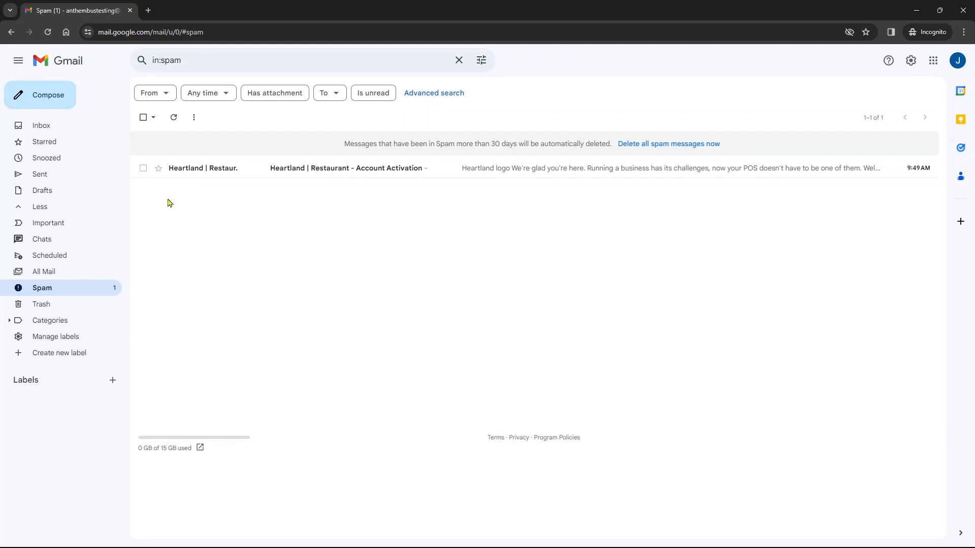
left_click(310, 171)
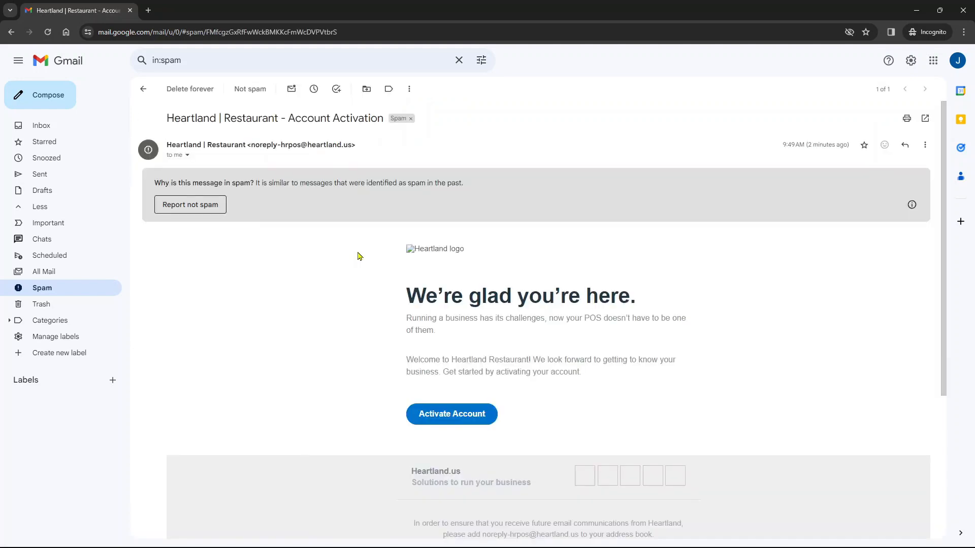
scroll(388, 239, "down", 2)
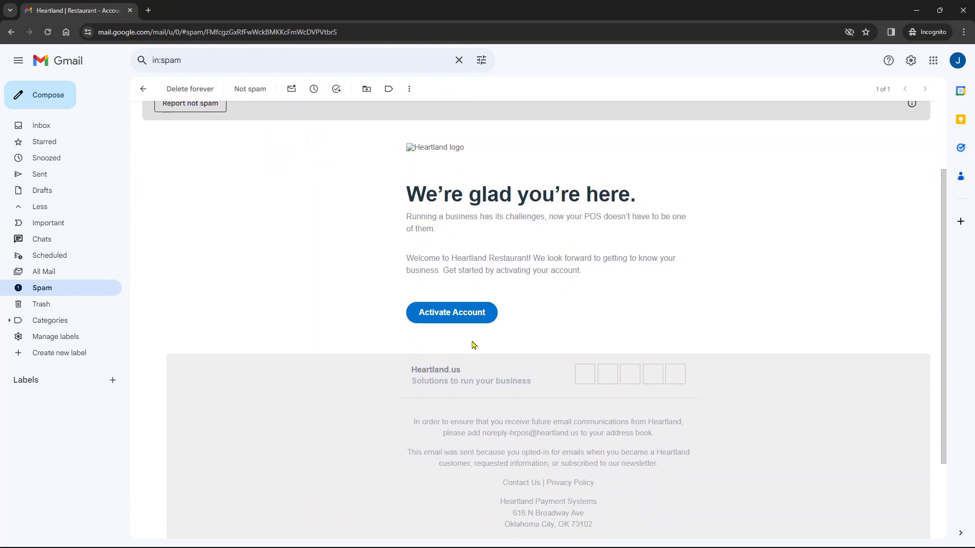
left_click(442, 322)
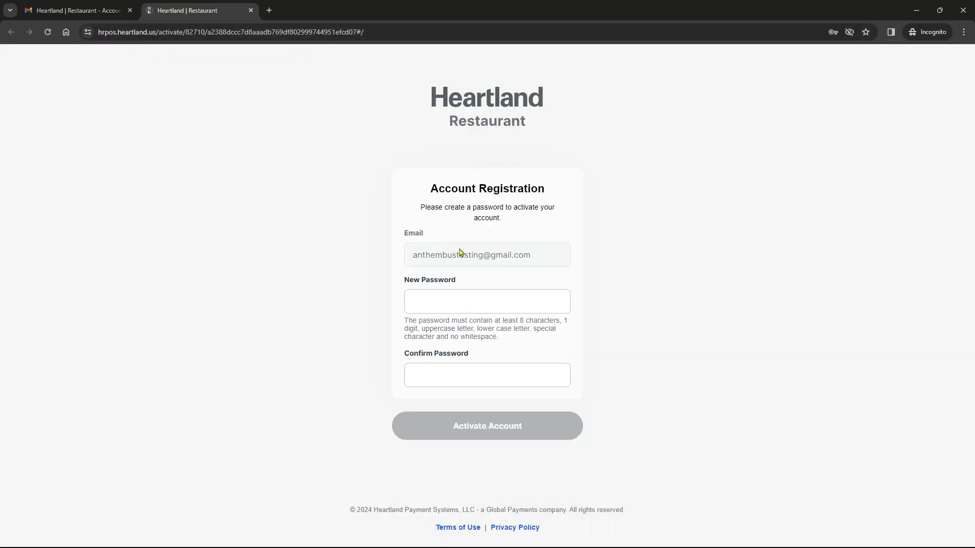
- Enter a matching new password and confirmation, then activate the account
left_click(479, 303)
left_click(478, 306)
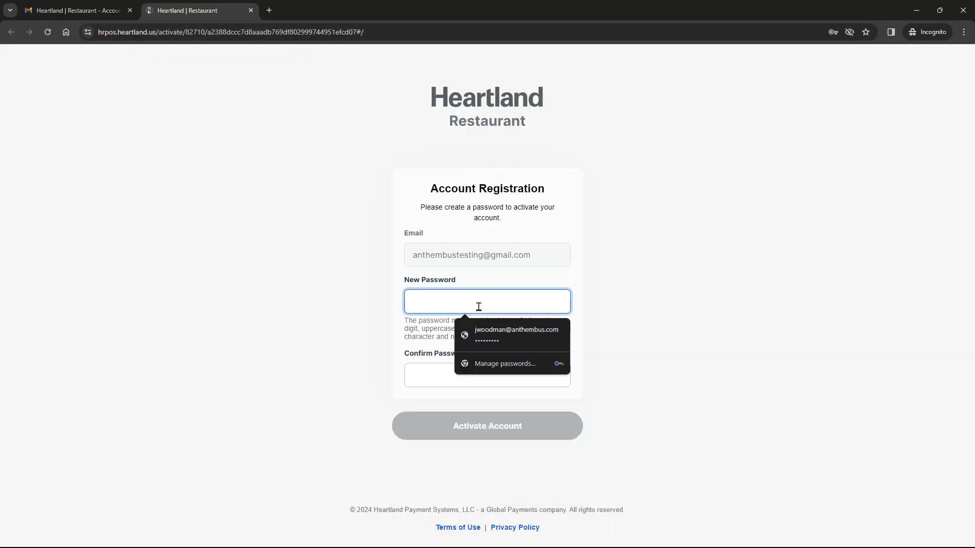
type("••")
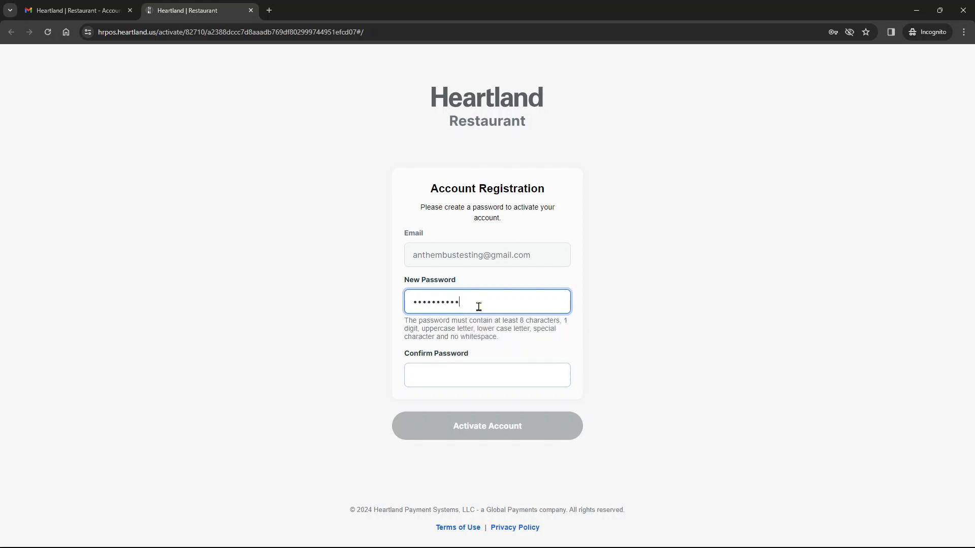
key("Tab")
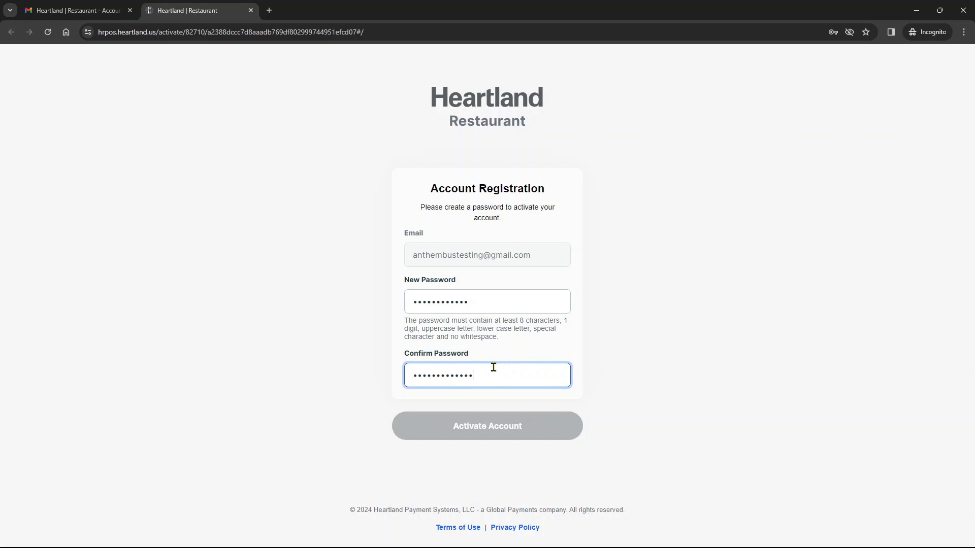
left_click(517, 312)
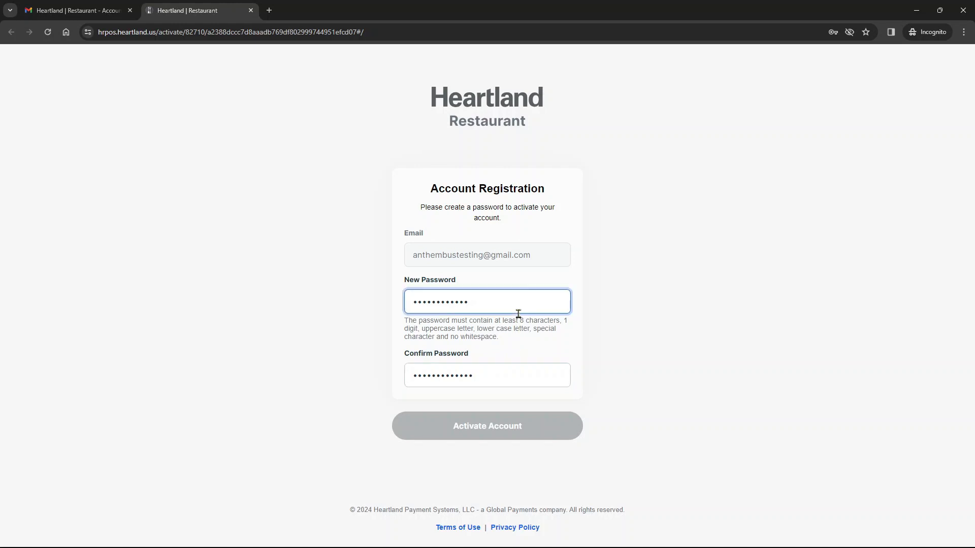
type("1")
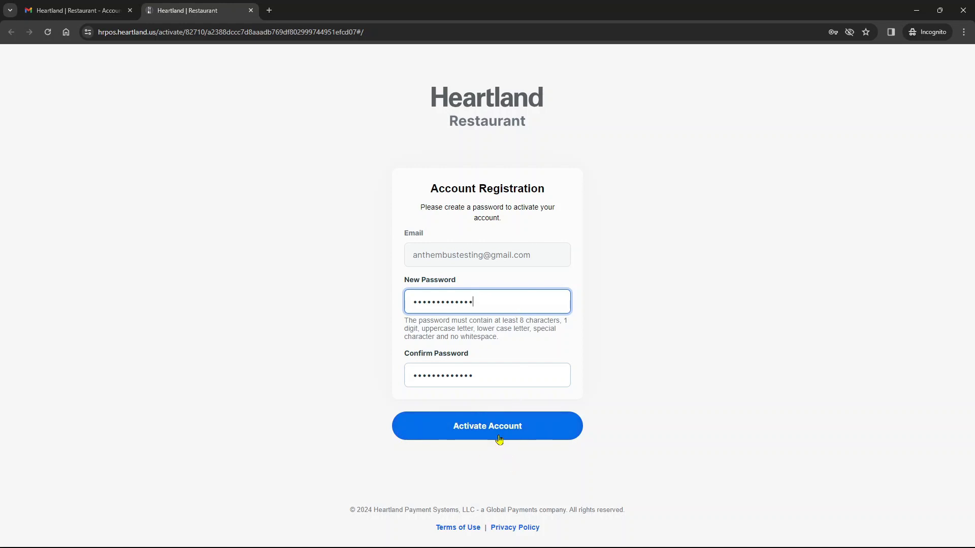
left_click(499, 437)
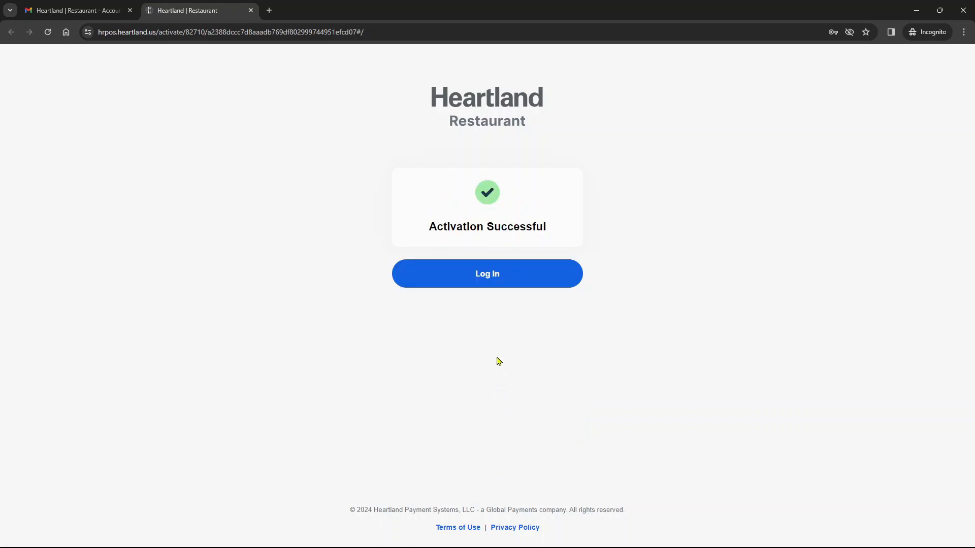
- Log in with the new user's e-mail address and password
left_click(492, 280)
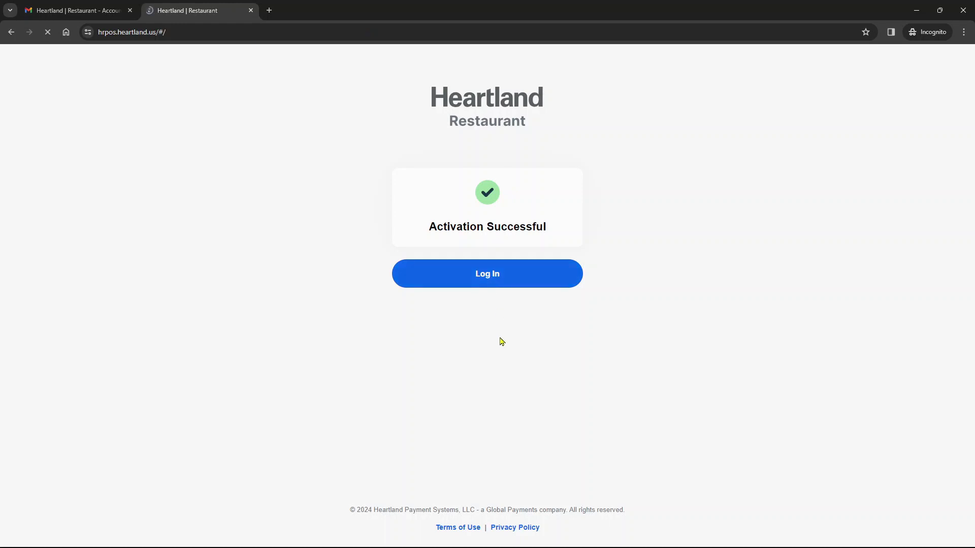
left_click(470, 222)
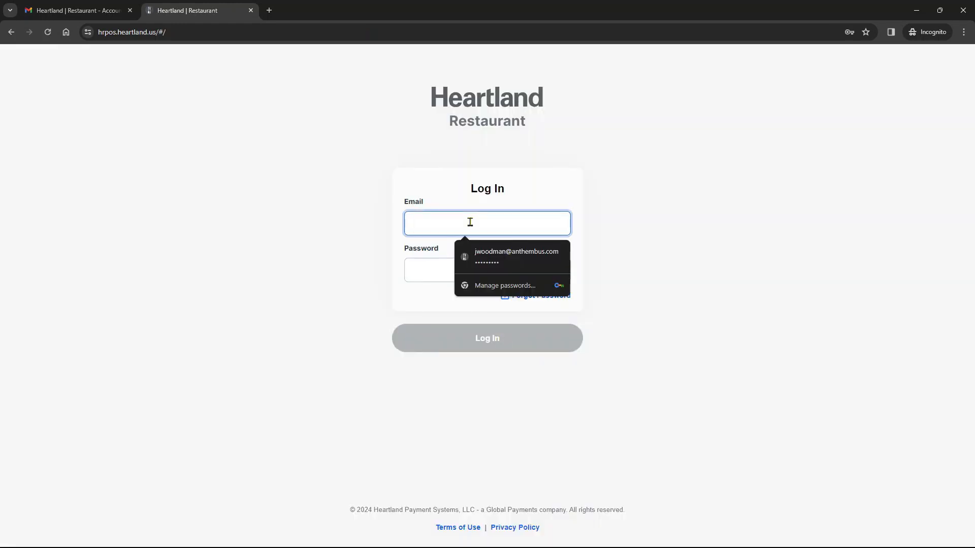
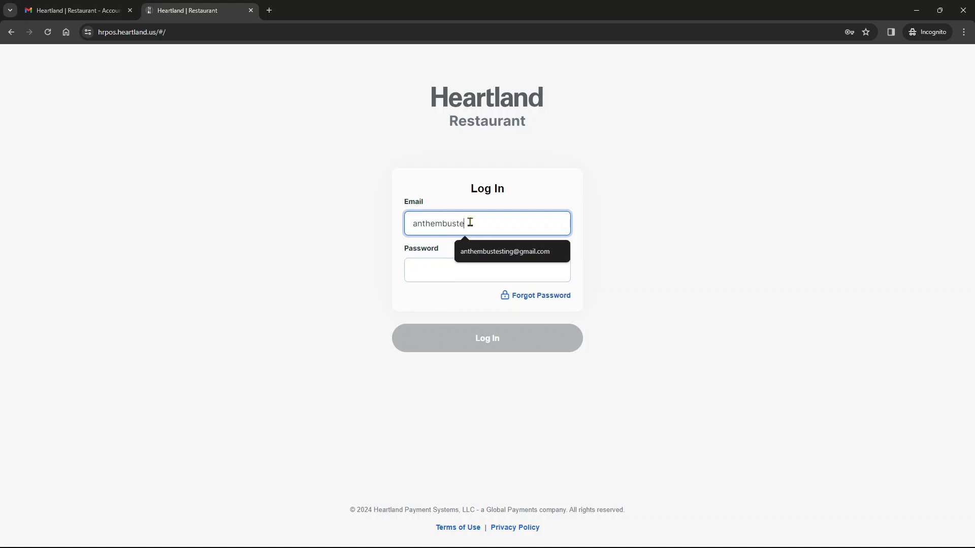
key("Tab")
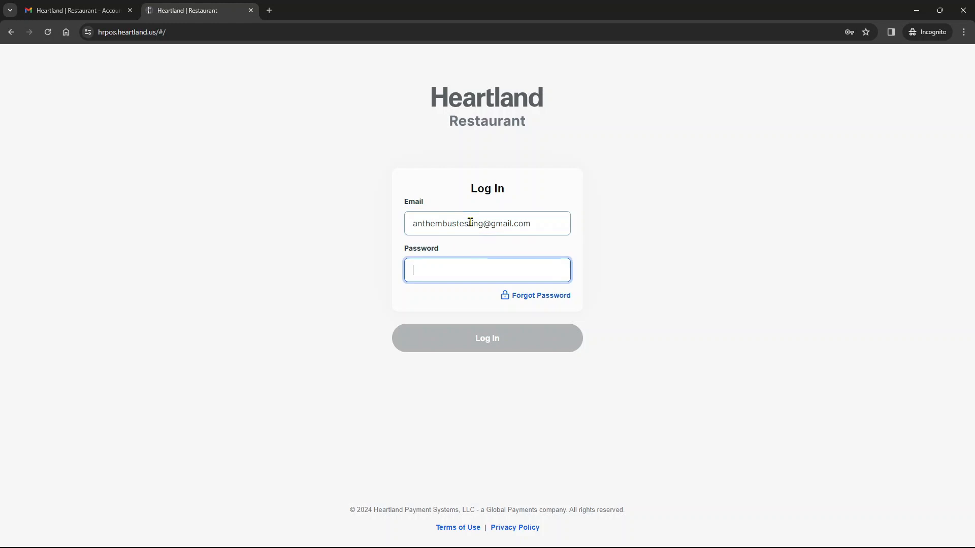
type("•••••••")
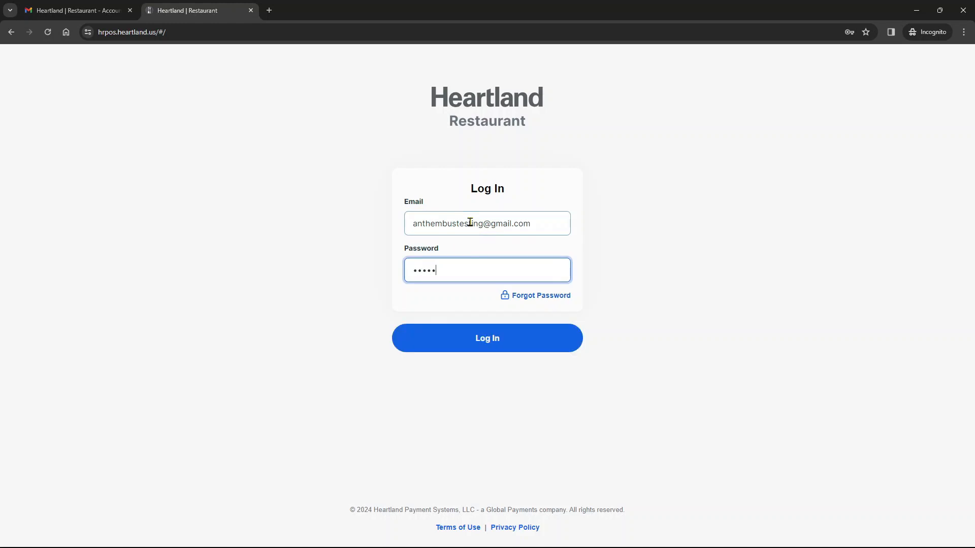
type("•••••")
left_click(489, 350)
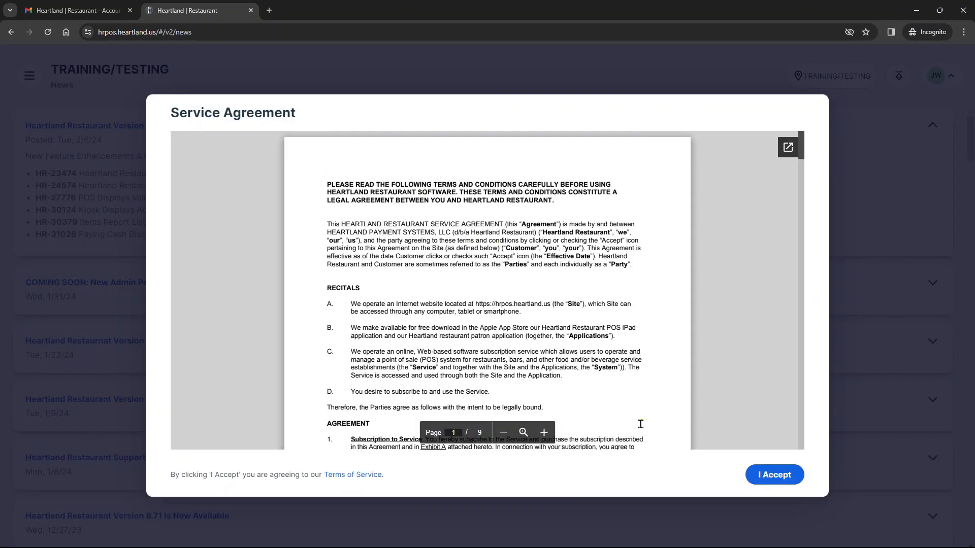
- Scroll to the end of the Service Agreement and click I Accept
left_click_drag(802, 151, 815, 457)
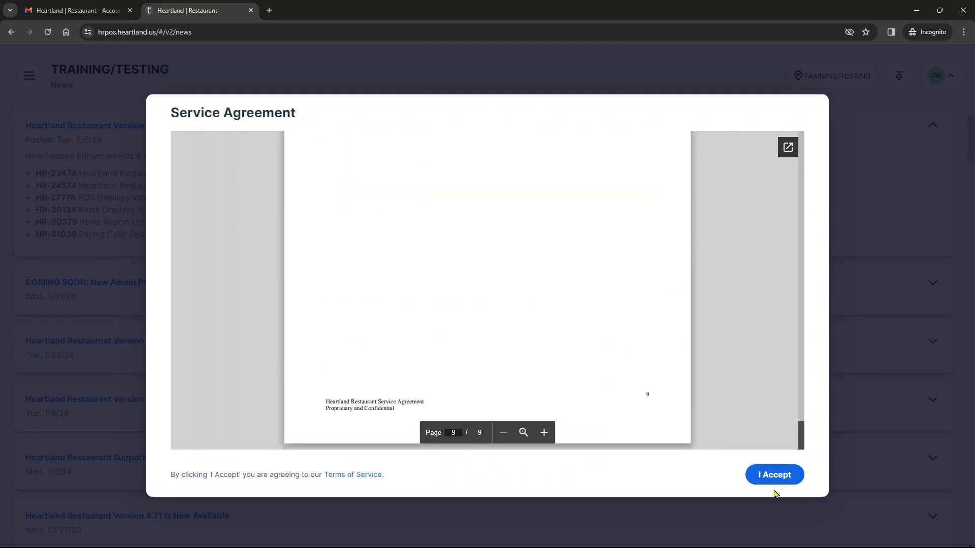
left_click(767, 475)
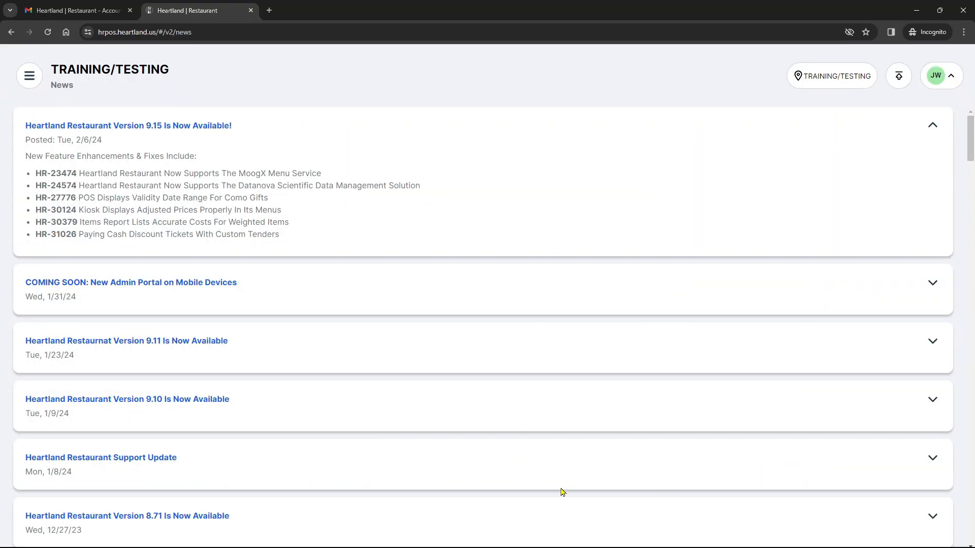